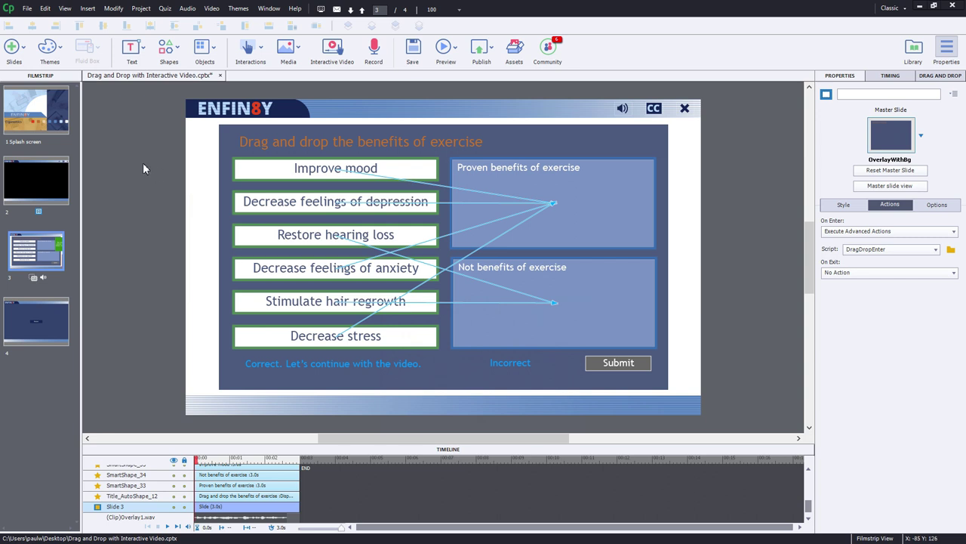
# View slide 2's interactive video and scrub through its timeline.
pyautogui.click(51, 184)
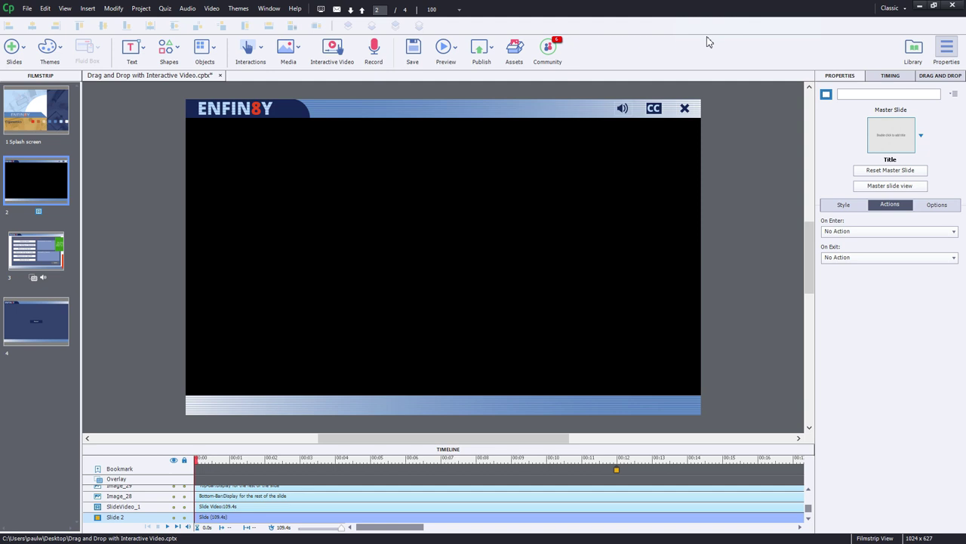
pyautogui.moveTo(380, 527); pyautogui.dragTo(387, 527)
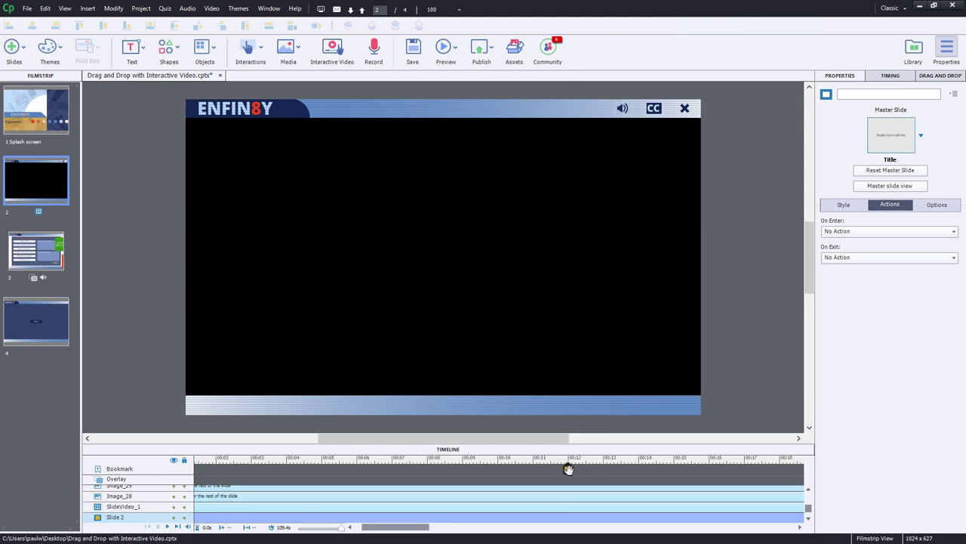
pyautogui.click(454, 526)
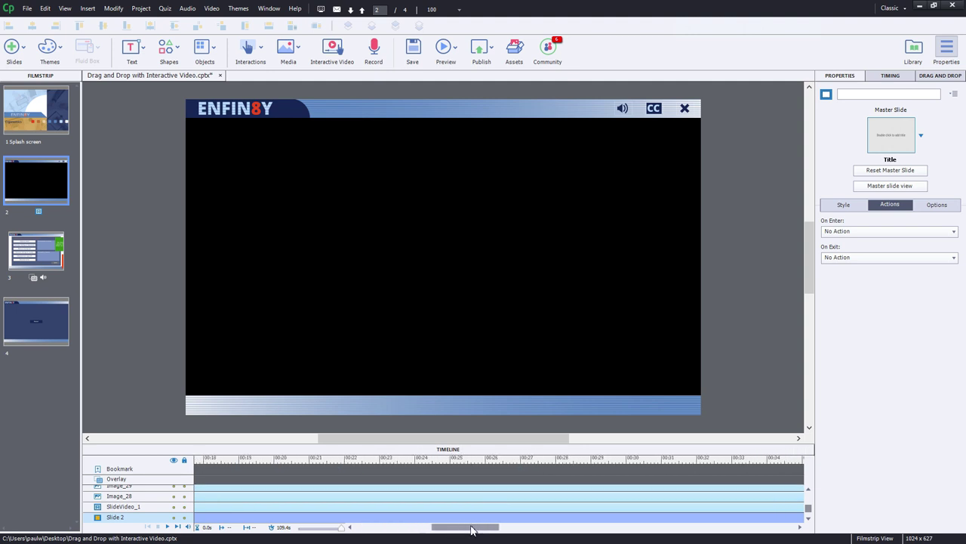
pyautogui.moveTo(471, 530); pyautogui.dragTo(497, 530)
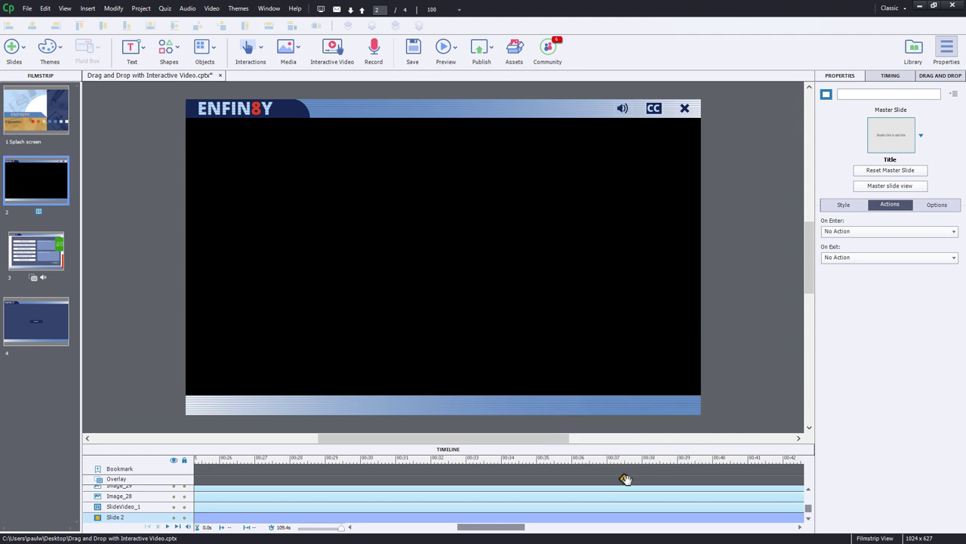
pyautogui.moveTo(624, 479)
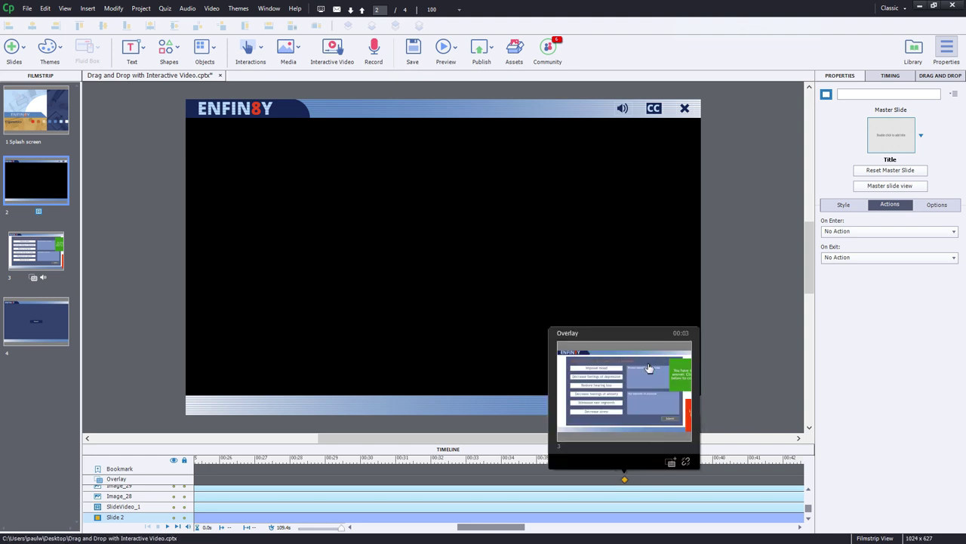
# Return to slide 3 and show the drag-and-drop success and failure actions.
pyautogui.click(46, 250)
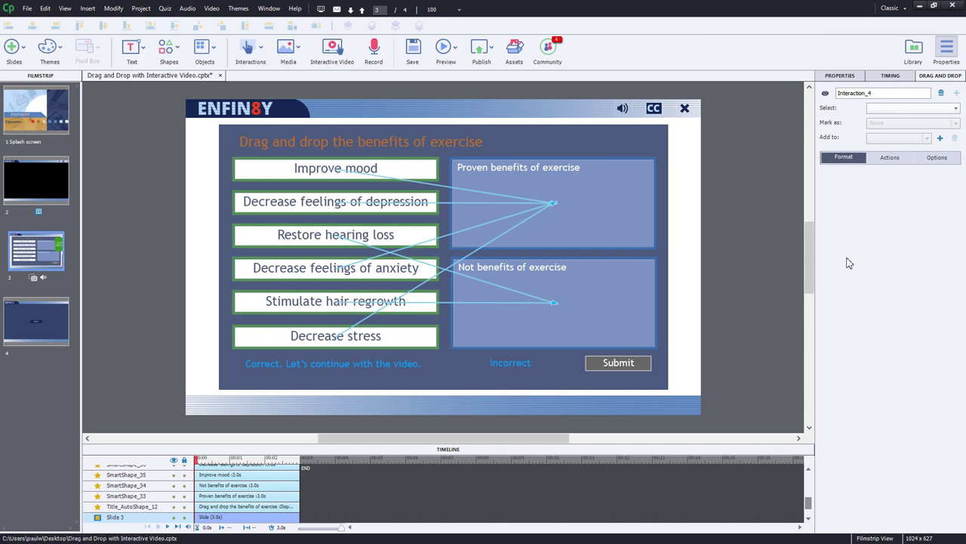
pyautogui.click(890, 157)
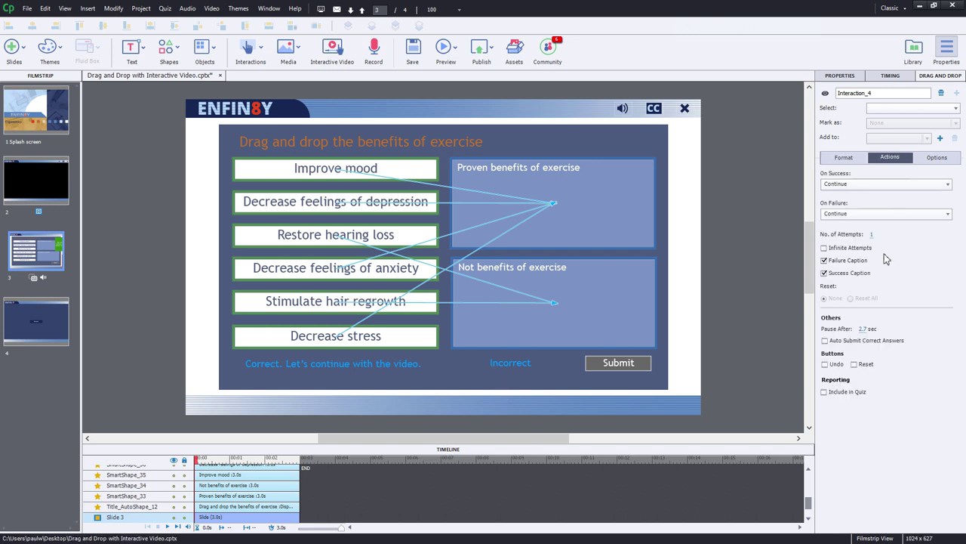
pyautogui.click(513, 367)
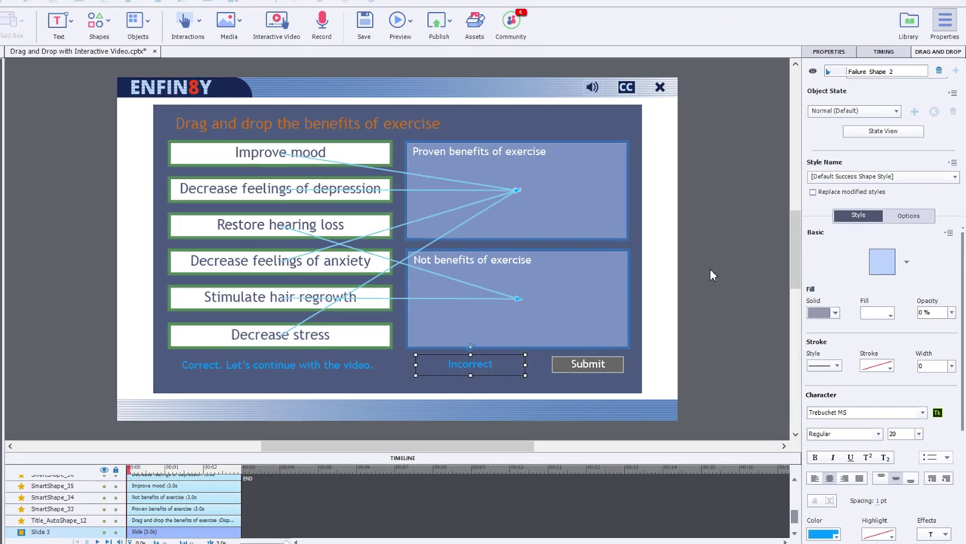
pyautogui.click(742, 223)
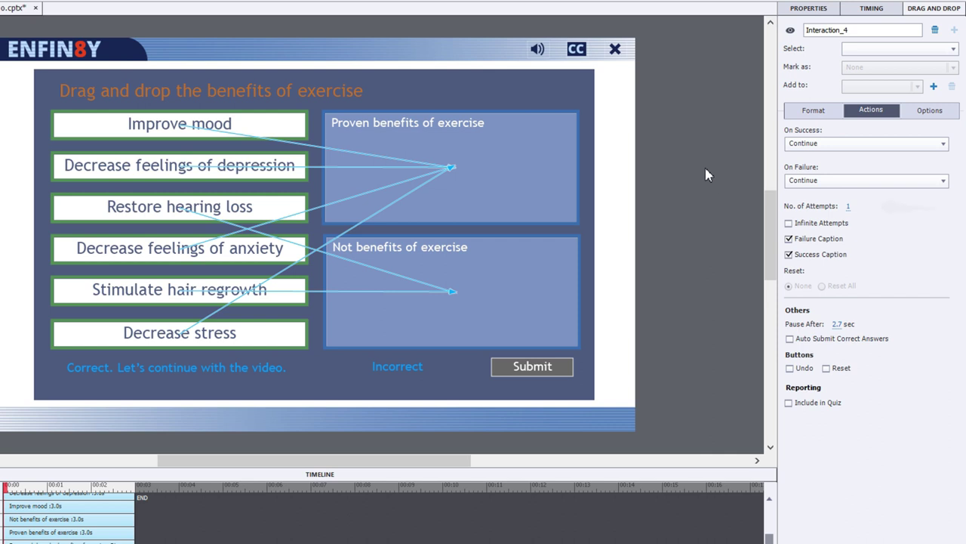
# Set attempts to 2 with Reset All, and enable Redrag the dropped source.
pyautogui.click(848, 206)
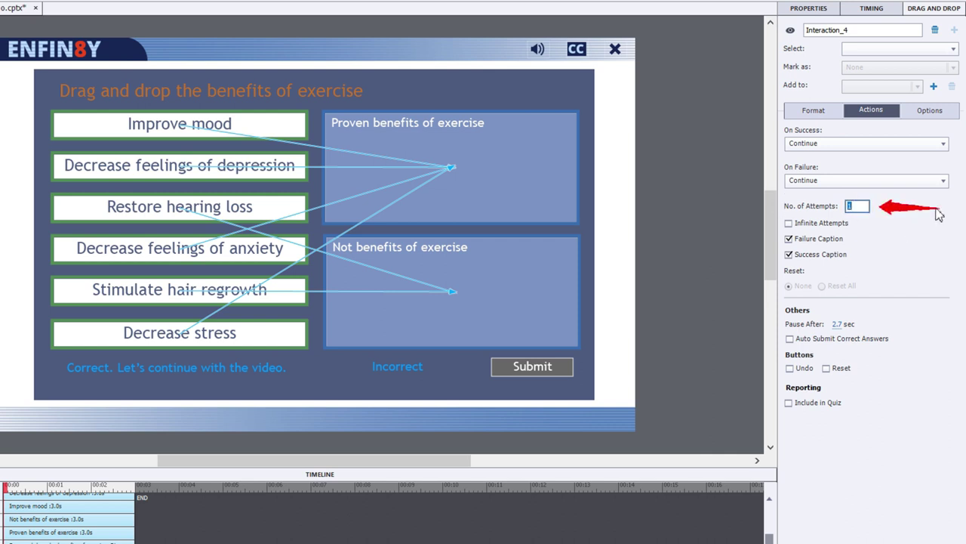
pyautogui.write('2')
pyautogui.press('Return')
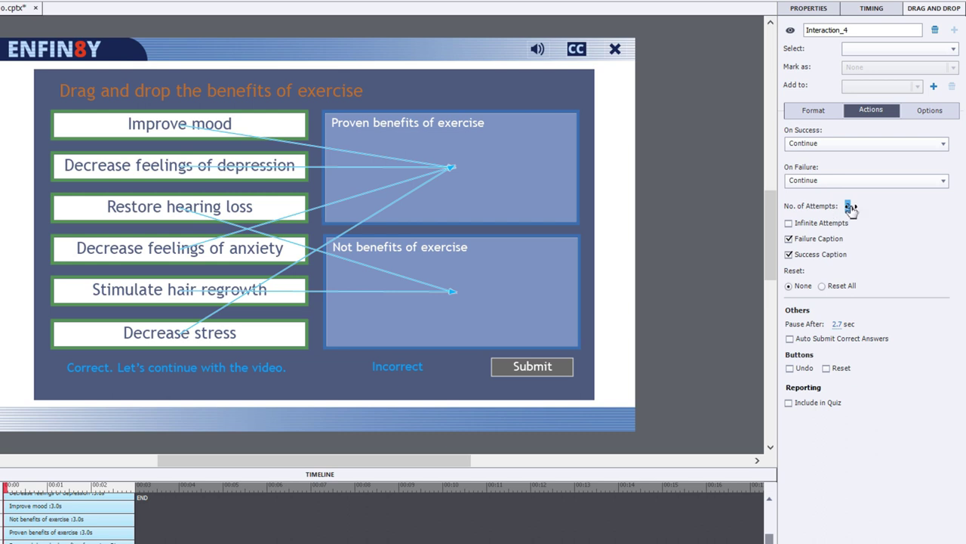
pyautogui.click(821, 286)
pyautogui.click(940, 117)
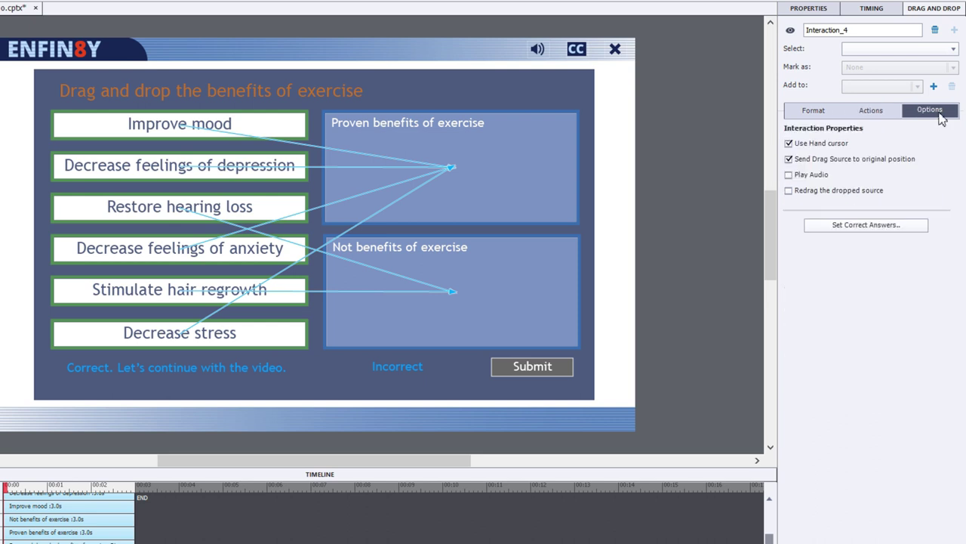
pyautogui.click(809, 192)
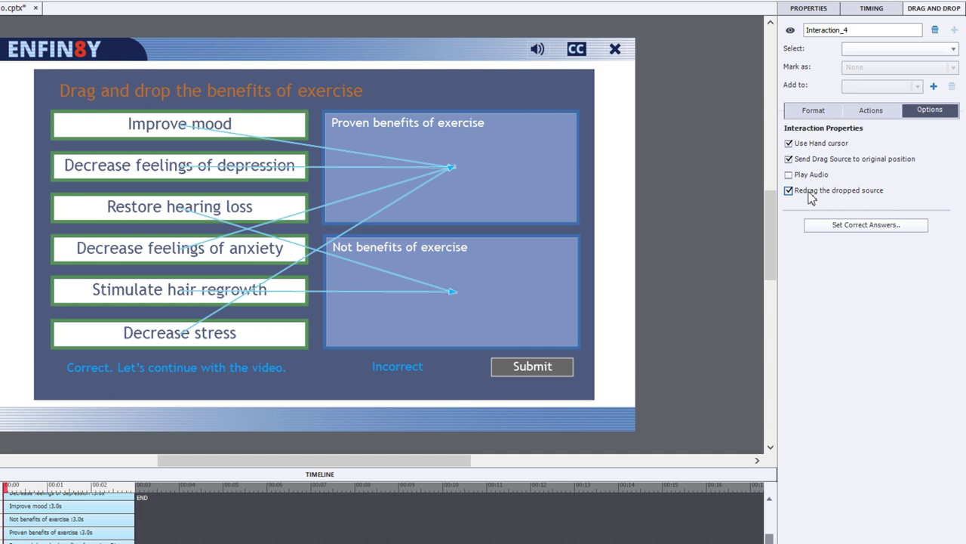
# Set On Failure to Jump To Bookmark 'Exercise' with Continue Playing the Project checked.
pyautogui.click(875, 110)
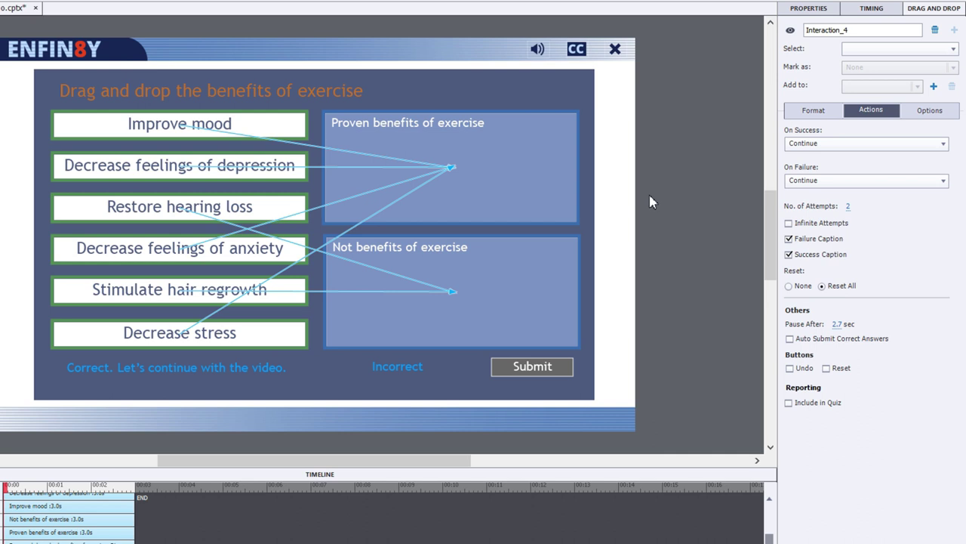
pyautogui.click(809, 186)
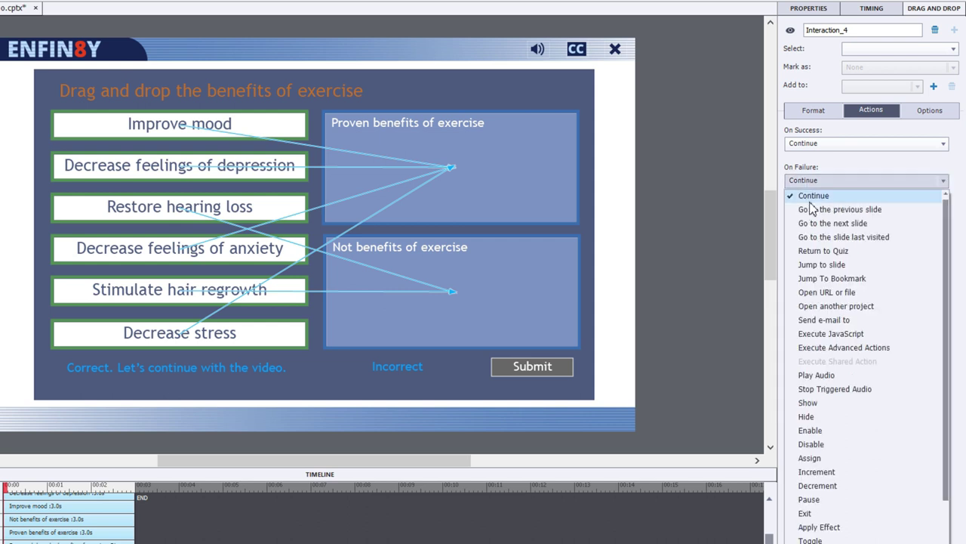
pyautogui.click(813, 280)
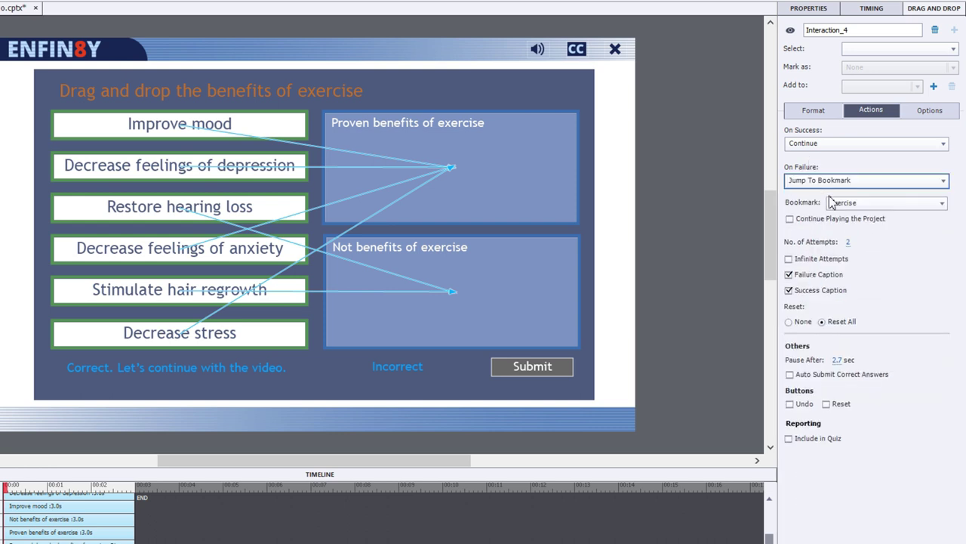
pyautogui.click(864, 204)
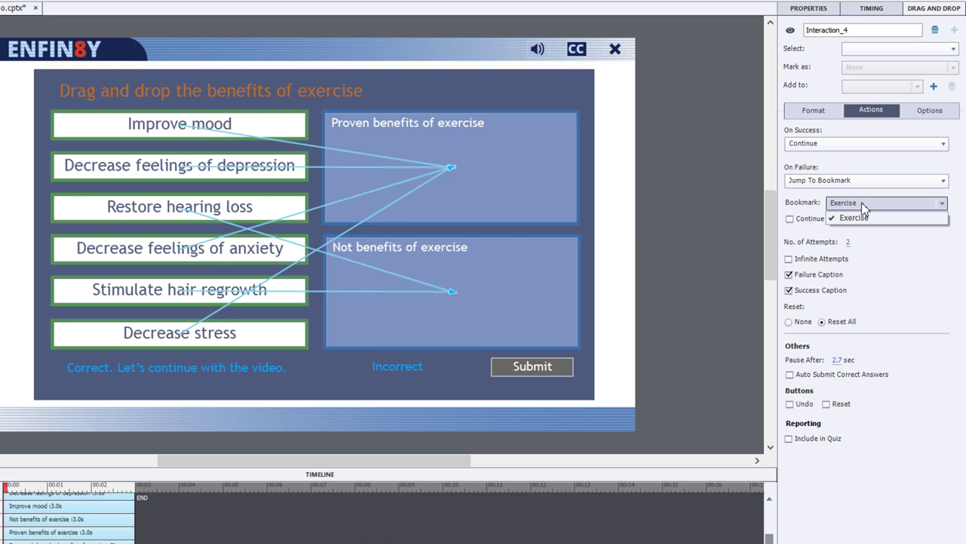
pyautogui.click(863, 206)
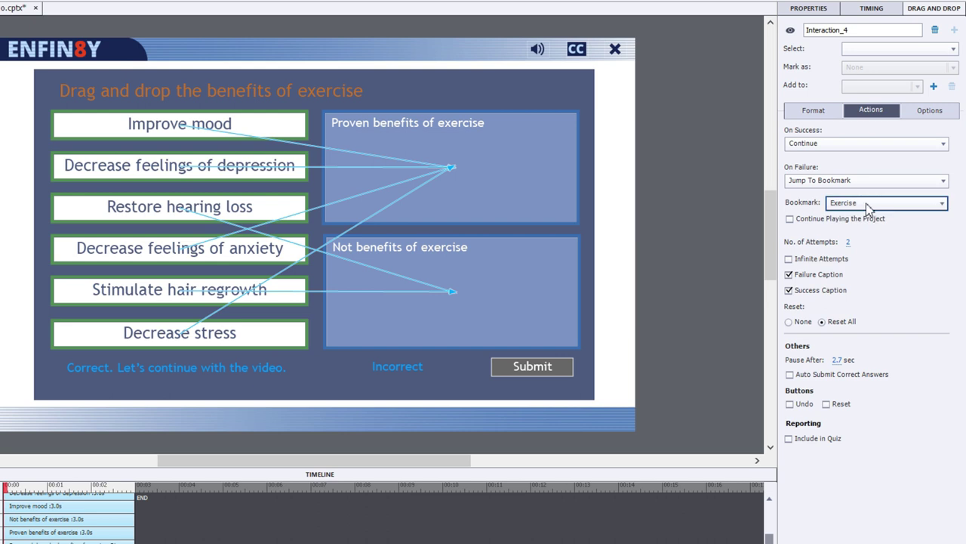
pyautogui.click(790, 219)
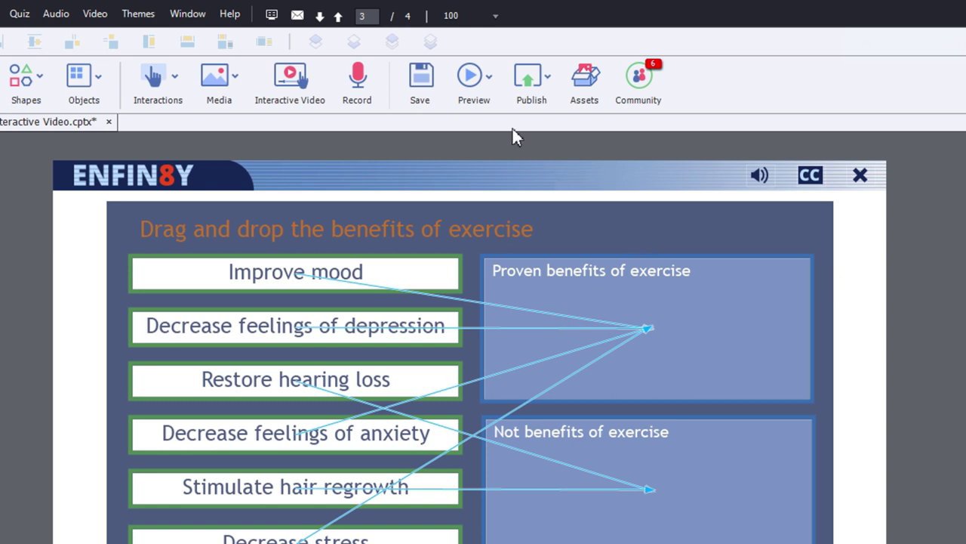
# Preview the project as HTML5 in Browser.
pyautogui.click(471, 78)
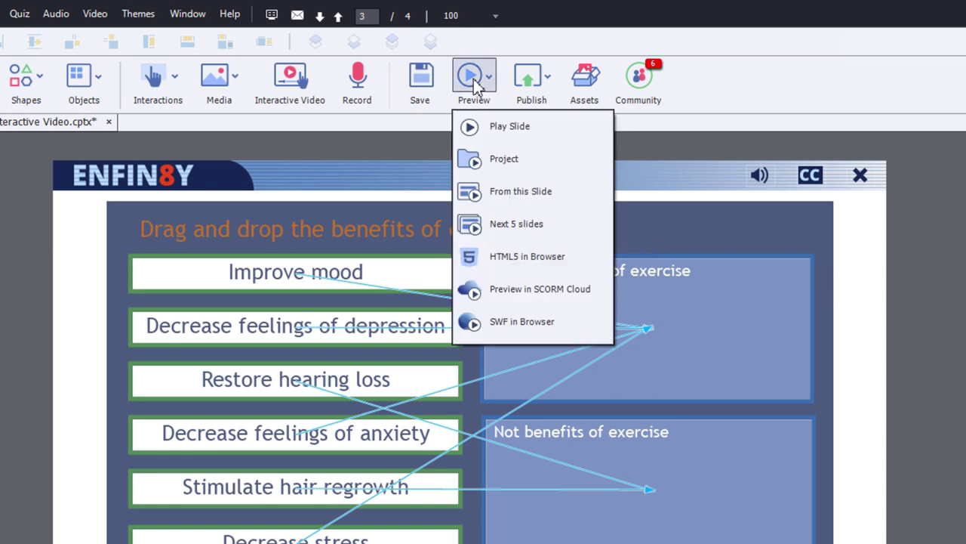
pyautogui.click(488, 257)
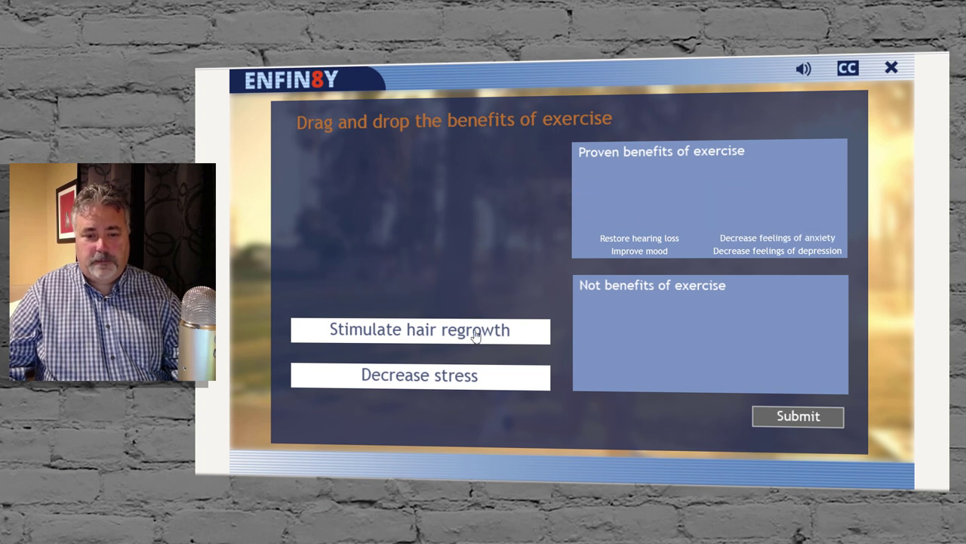
# Submit a wrong sorting, then move Stimulate hair regrowth to Proven and Decrease stress to Not benefits.
pyautogui.moveTo(476, 336); pyautogui.dragTo(683, 191)
pyautogui.moveTo(453, 384); pyautogui.dragTo(725, 195)
pyautogui.click(800, 418)
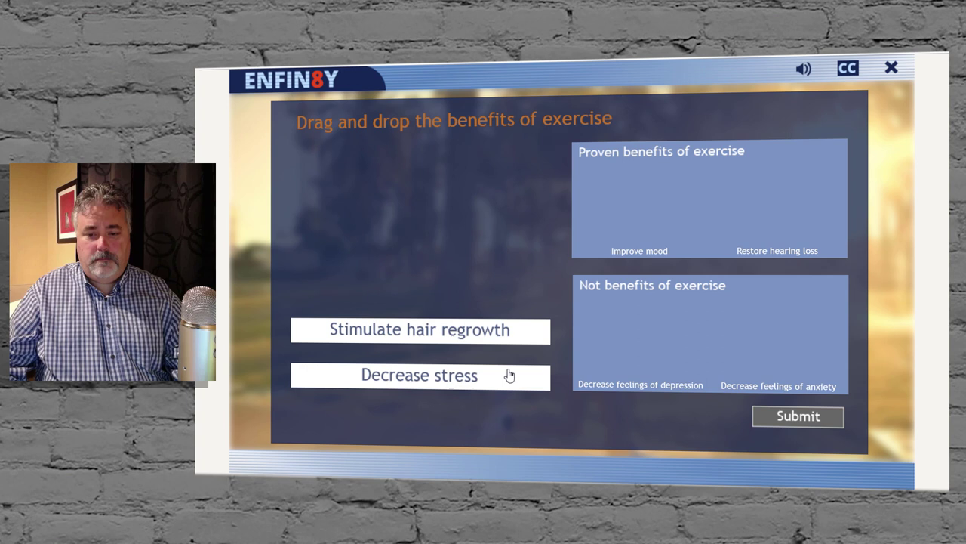
pyautogui.moveTo(492, 338); pyautogui.dragTo(741, 187)
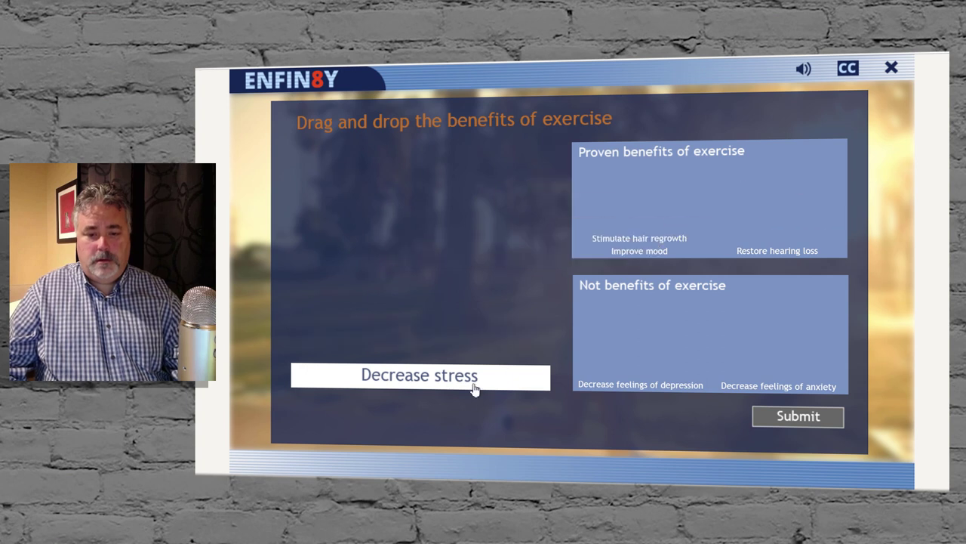
pyautogui.moveTo(474, 388); pyautogui.dragTo(745, 325)
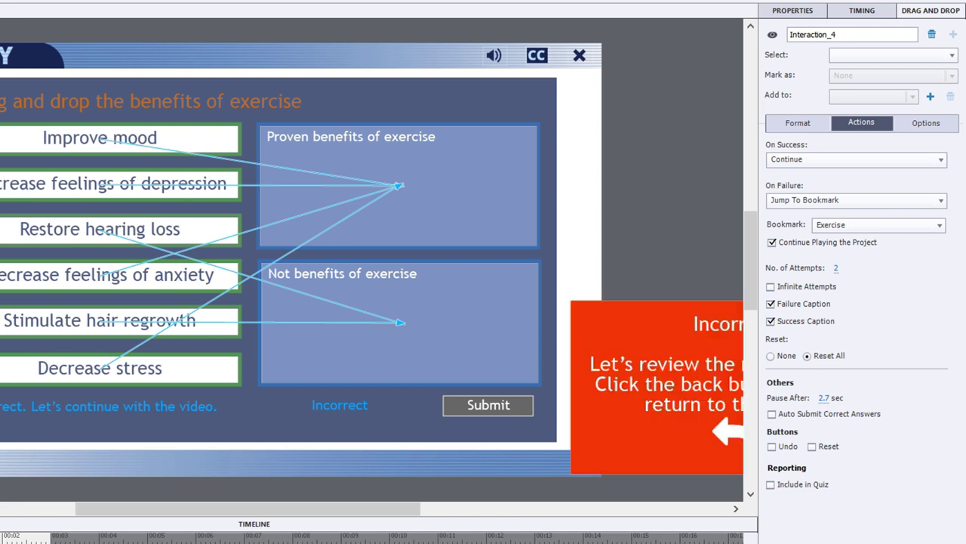
# Uncheck Success Caption and move the green Correct caption to X 1029, Y 36.
pyautogui.moveTo(339, 509); pyautogui.dragTo(502, 492)
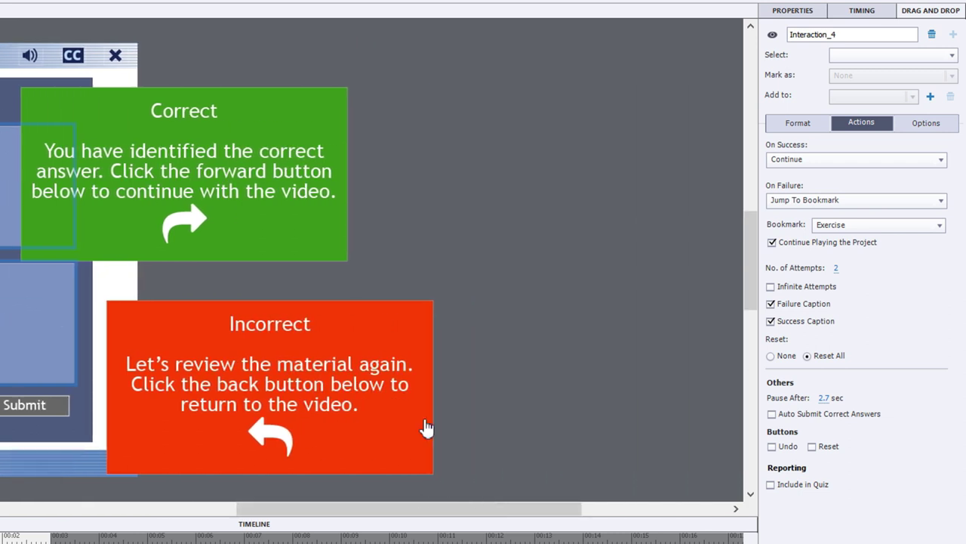
pyautogui.click(771, 321)
pyautogui.click(288, 137)
pyautogui.moveTo(275, 131); pyautogui.dragTo(396, 112)
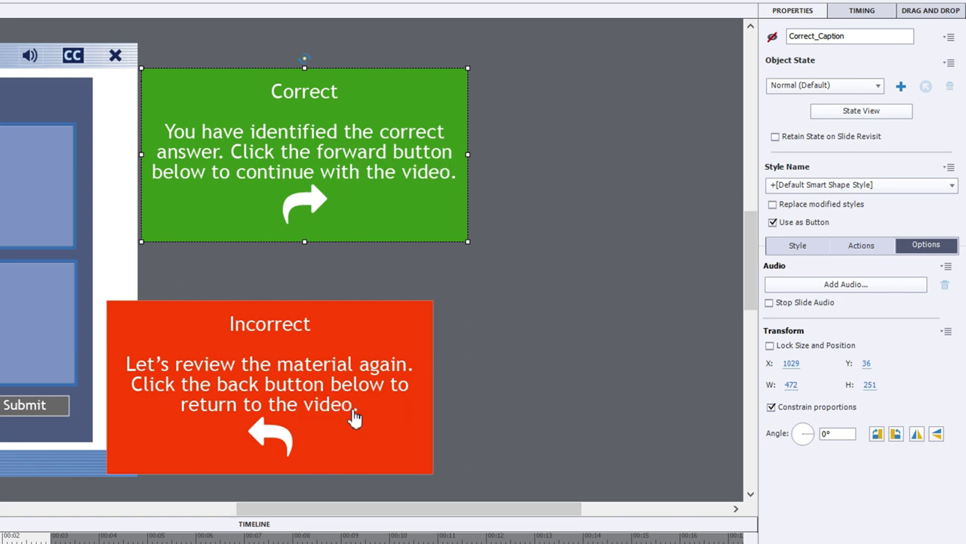
# Make the Incorrect caption jump to the Exercise bookmark, then show the slide's properties.
pyautogui.moveTo(385, 509)
pyautogui.mouseDown()
pyautogui.moveTo(330, 520)
pyautogui.moveTo(384, 511)
pyautogui.mouseUp()
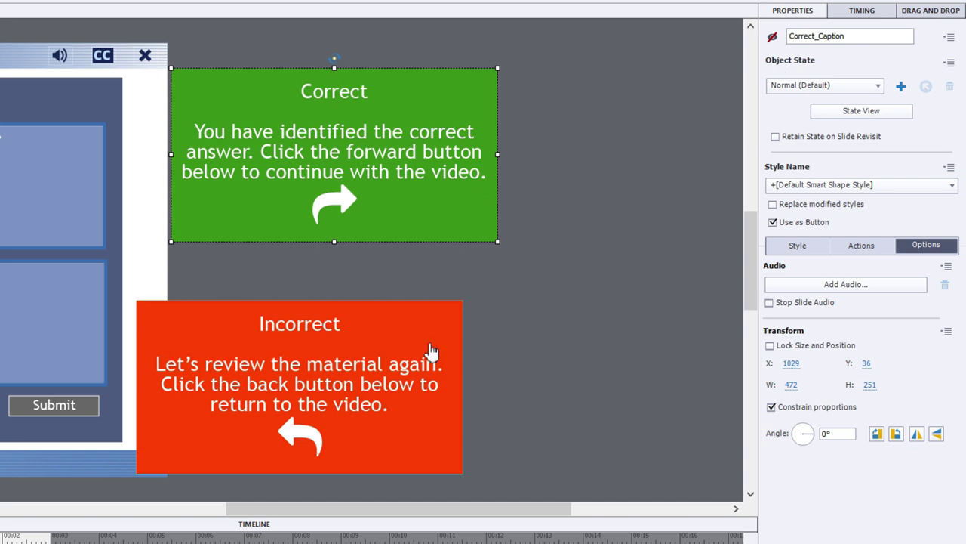
pyautogui.click(397, 369)
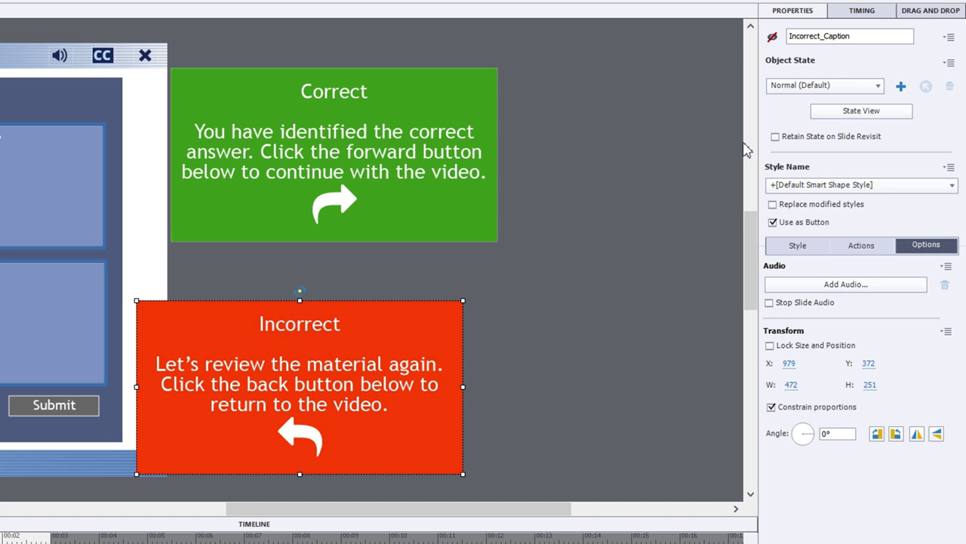
pyautogui.click(444, 202)
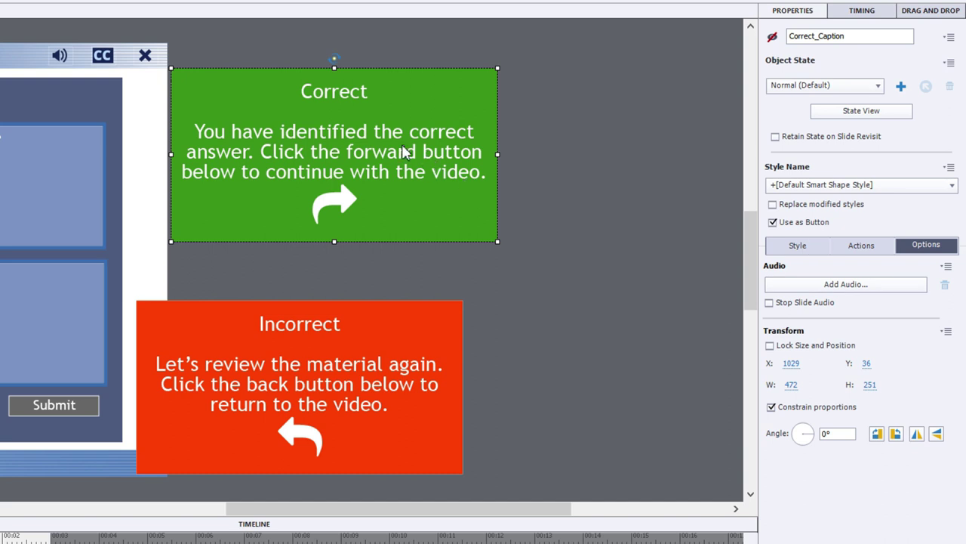
pyautogui.click(862, 247)
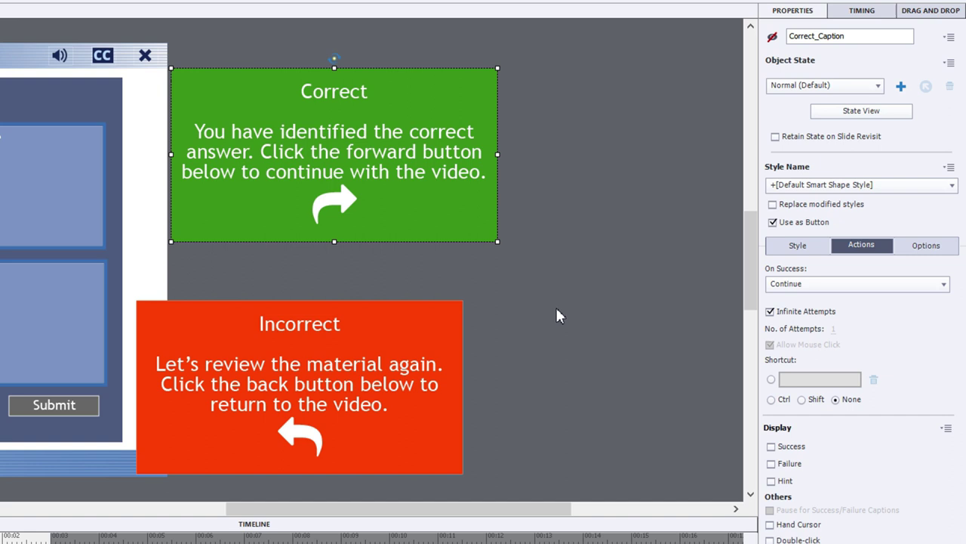
pyautogui.click(421, 356)
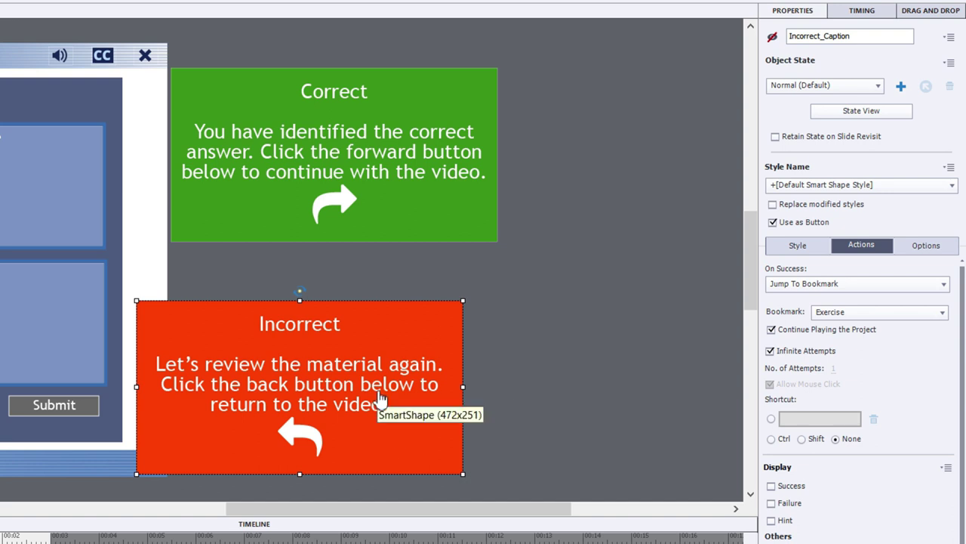
pyautogui.click(529, 359)
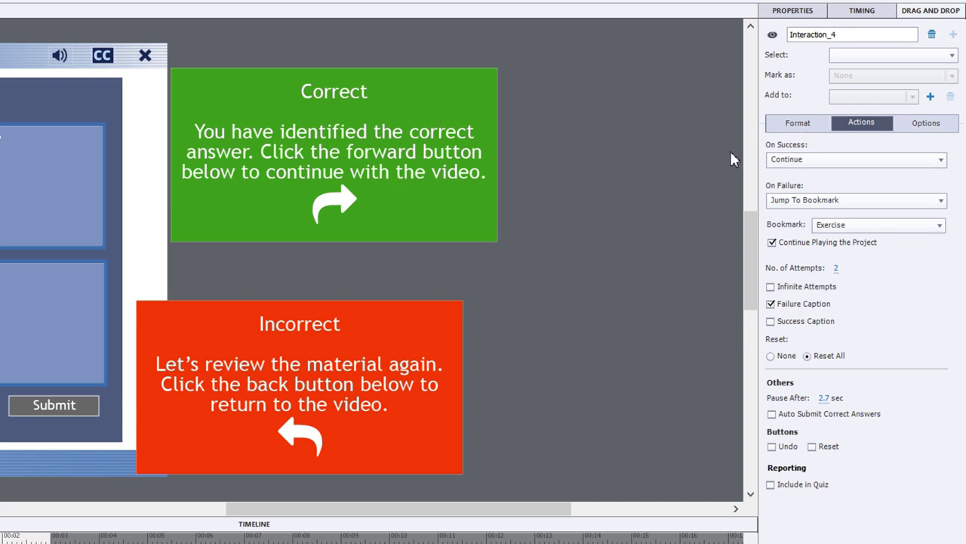
pyautogui.click(794, 11)
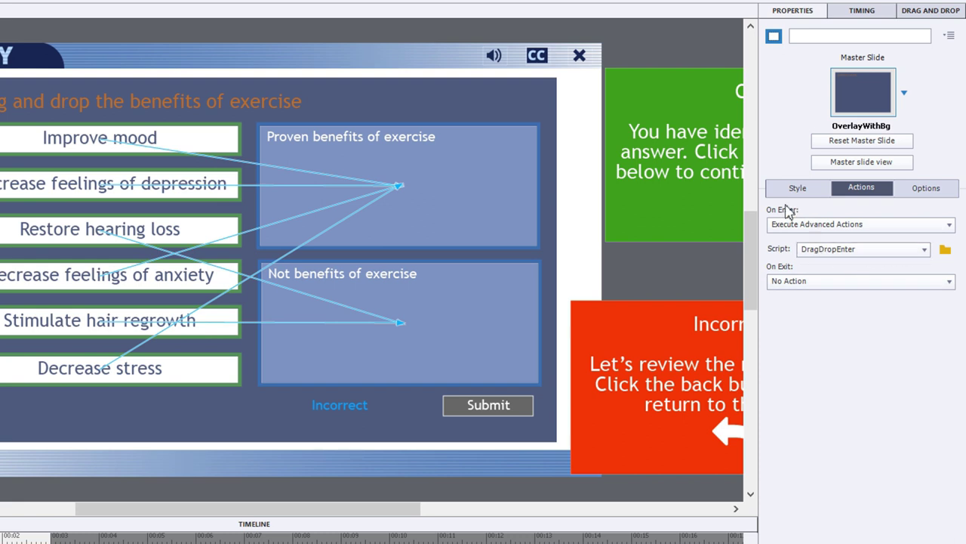
pyautogui.click(945, 250)
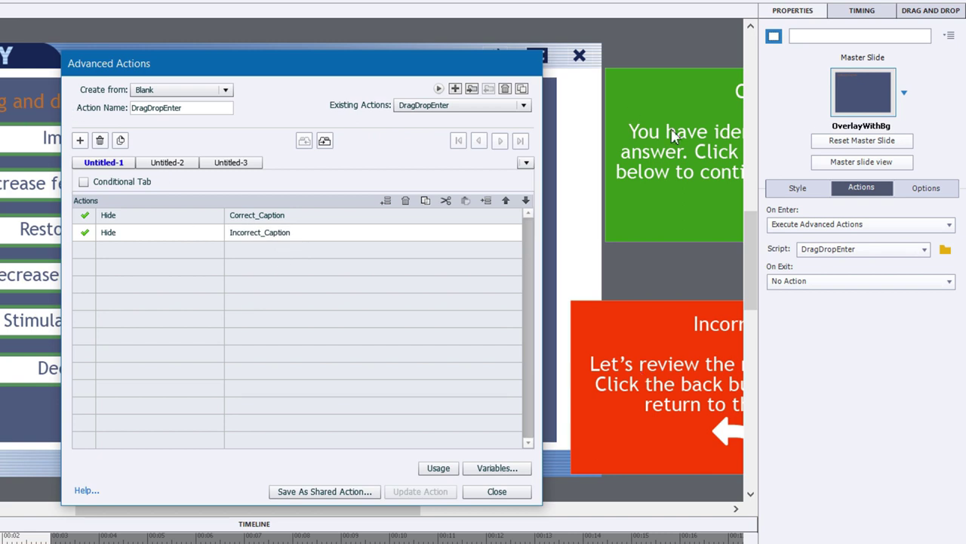
pyautogui.click(470, 493)
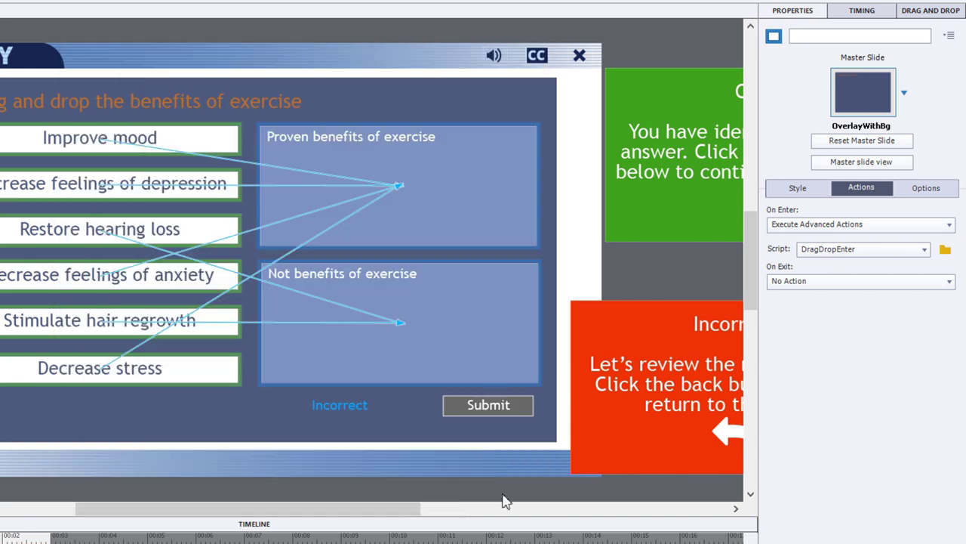
pyautogui.click(615, 394)
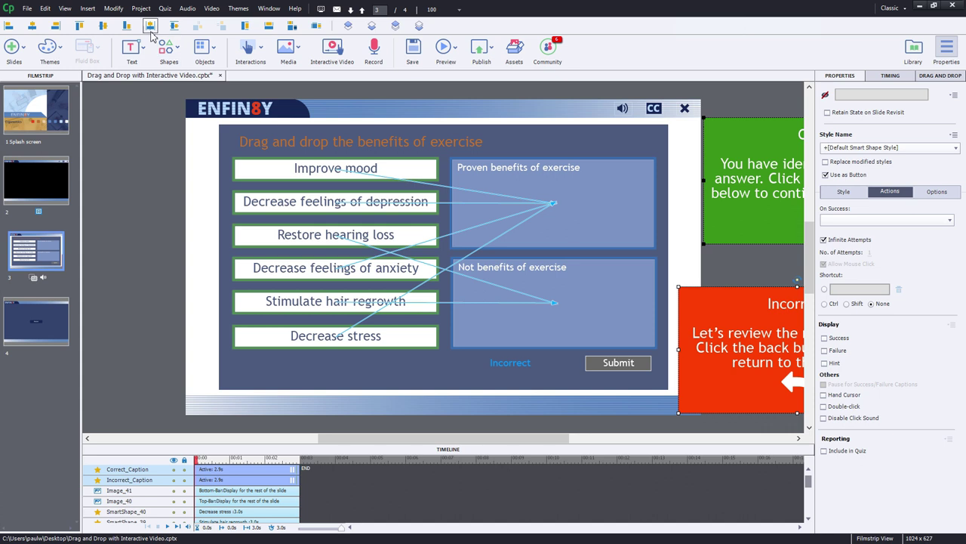
# Centre both captions on the slide and set On Success to Show Correct_Caption.
pyautogui.click(150, 26)
pyautogui.click(174, 25)
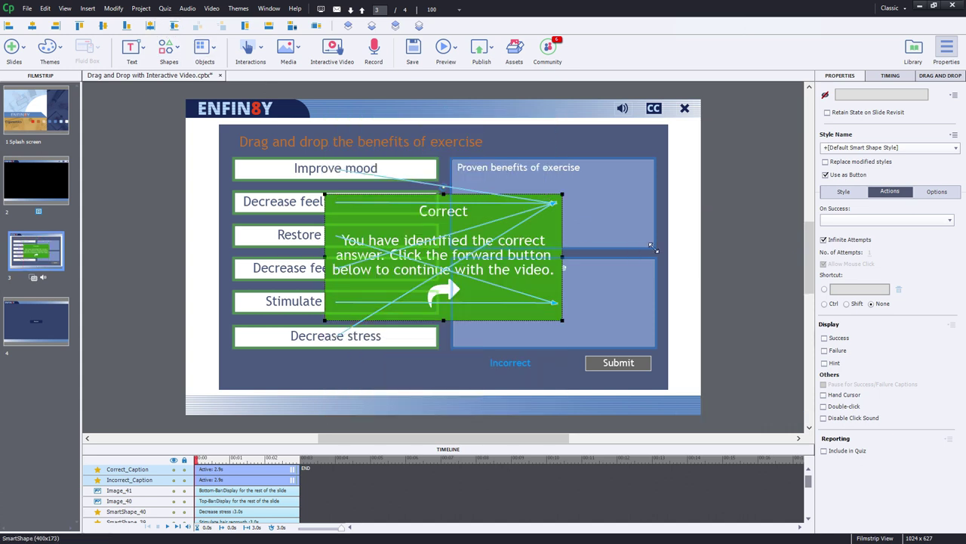
pyautogui.click(757, 261)
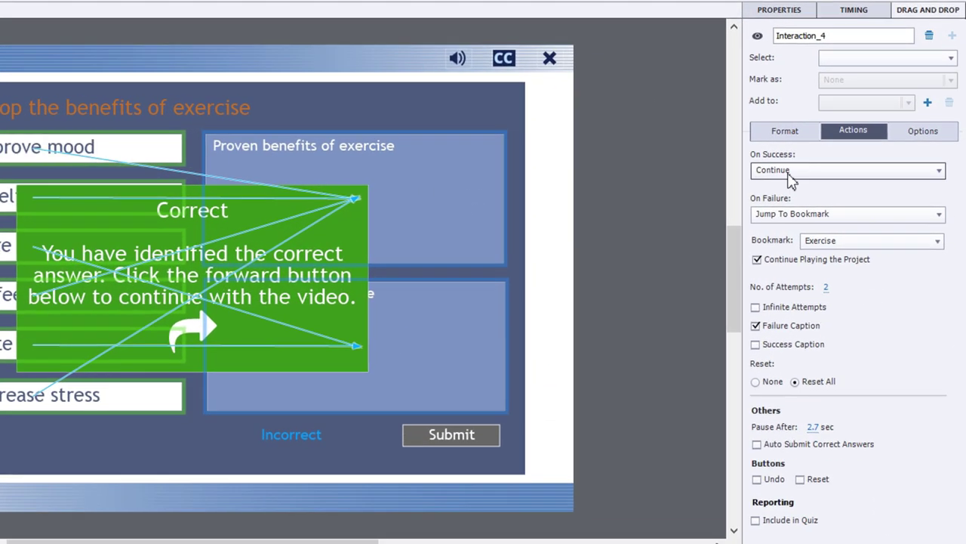
pyautogui.click(811, 175)
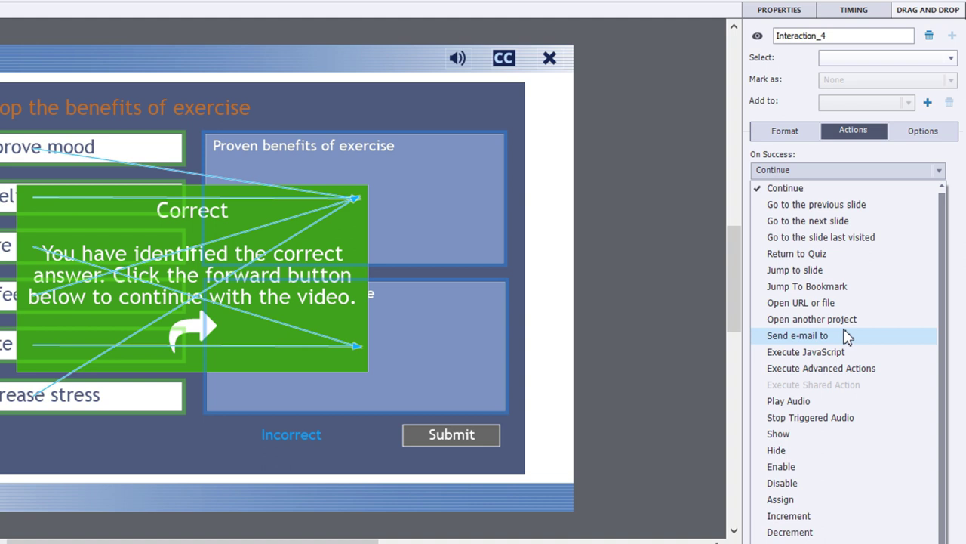
pyautogui.click(826, 434)
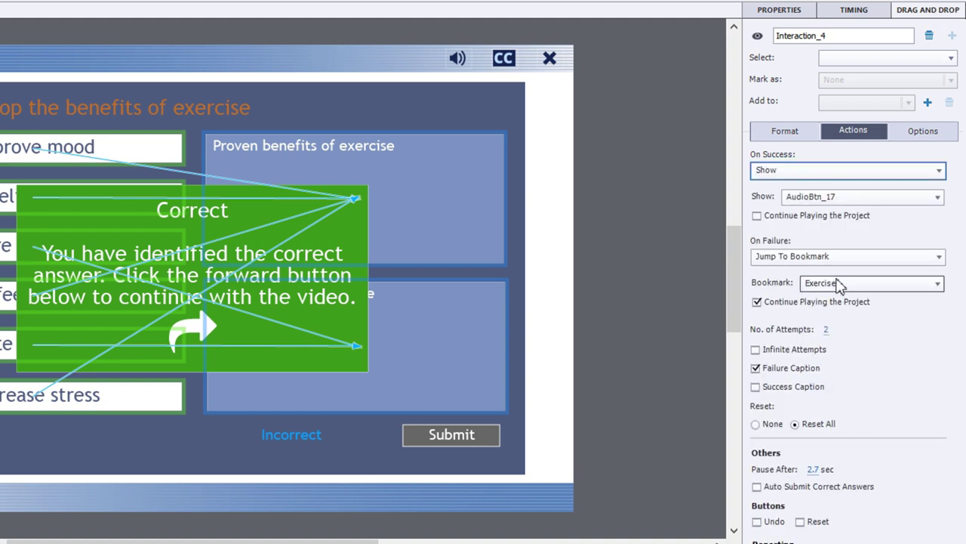
pyautogui.click(851, 199)
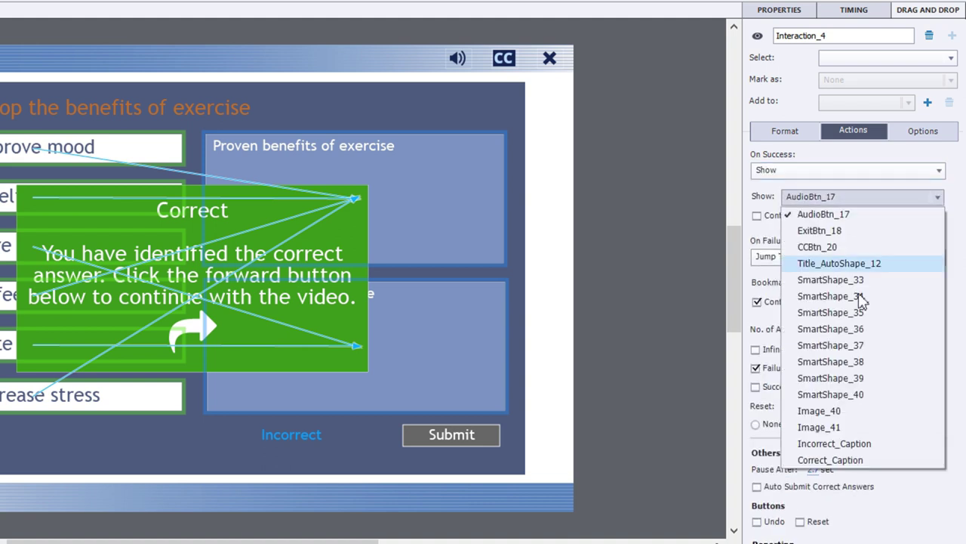
pyautogui.click(861, 459)
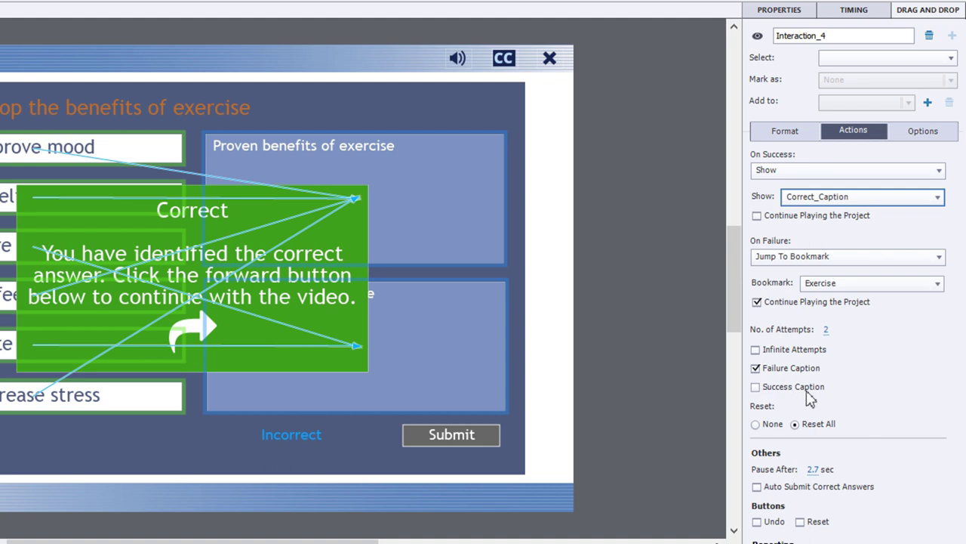
# Set On Failure to Show Incorrect_Caption and uncheck Continue Playing the Project.
pyautogui.click(834, 259)
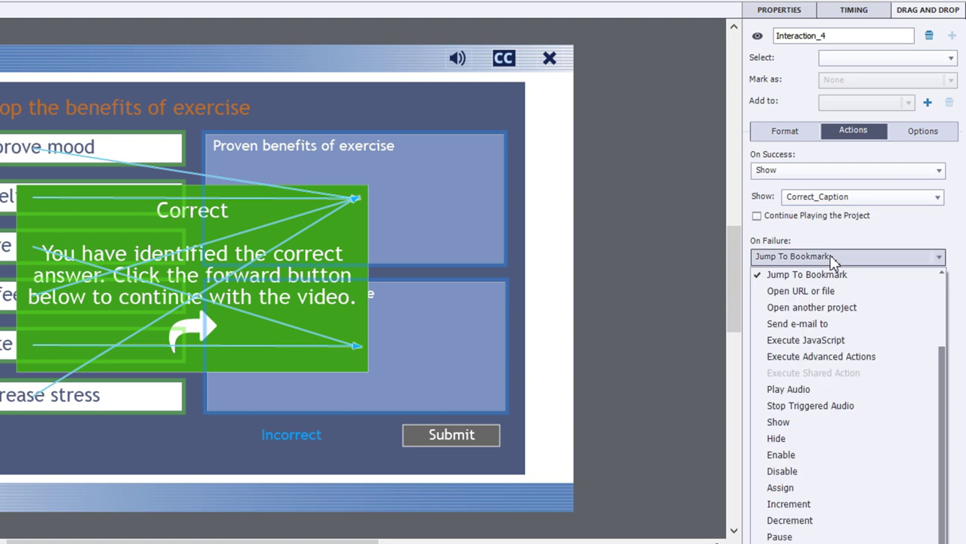
pyautogui.click(833, 424)
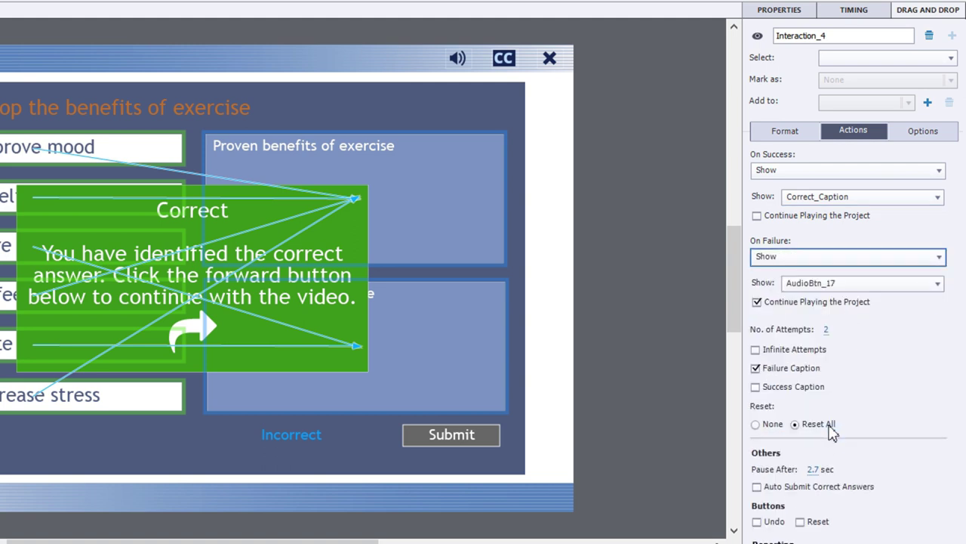
pyautogui.click(837, 284)
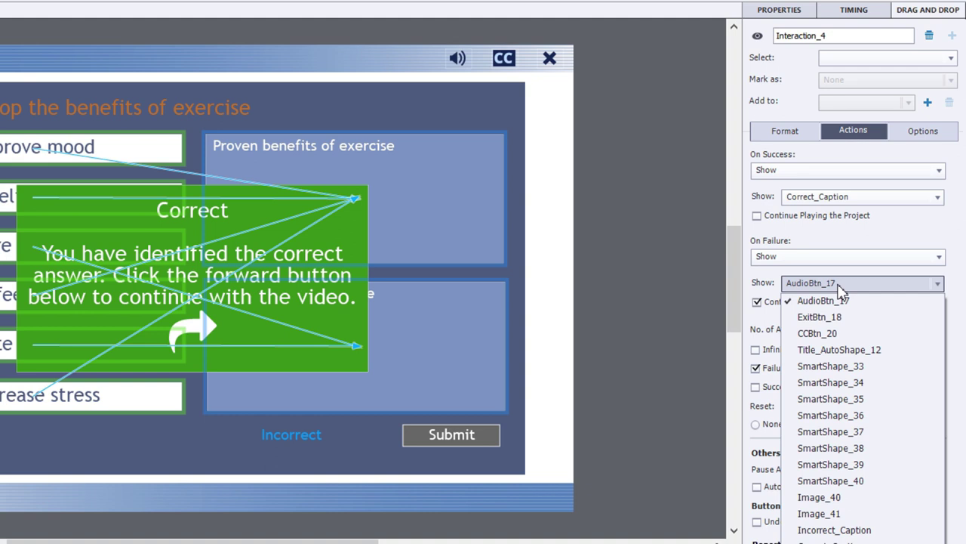
pyautogui.click(855, 529)
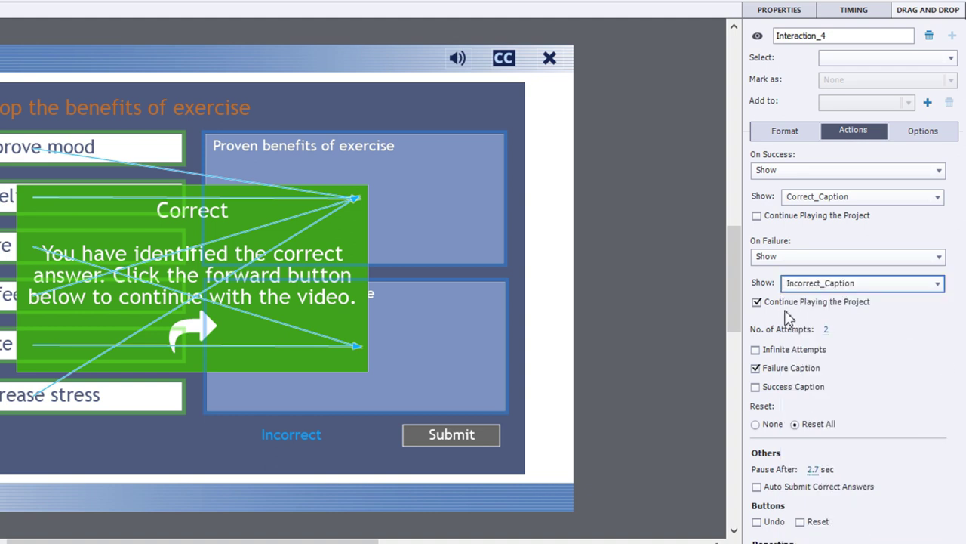
pyautogui.click(757, 302)
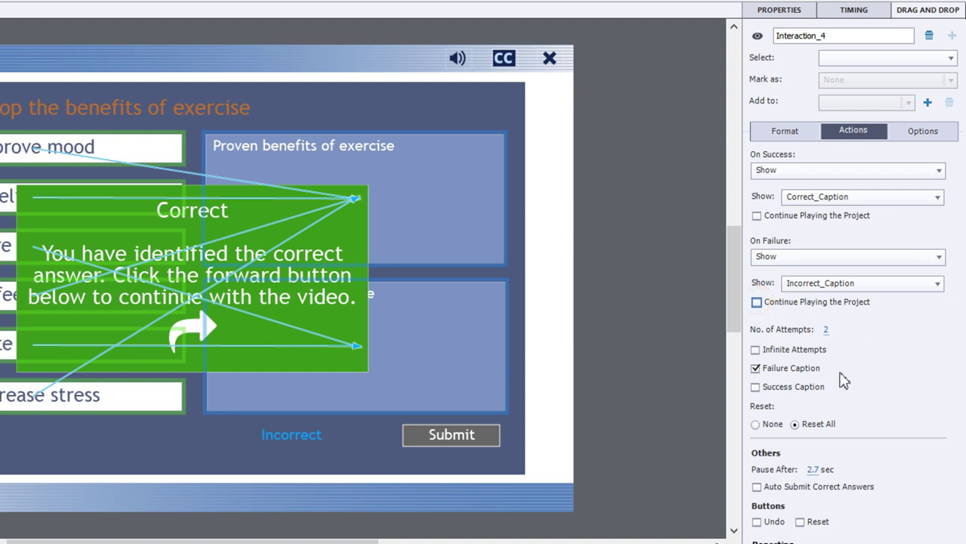
pyautogui.click(301, 445)
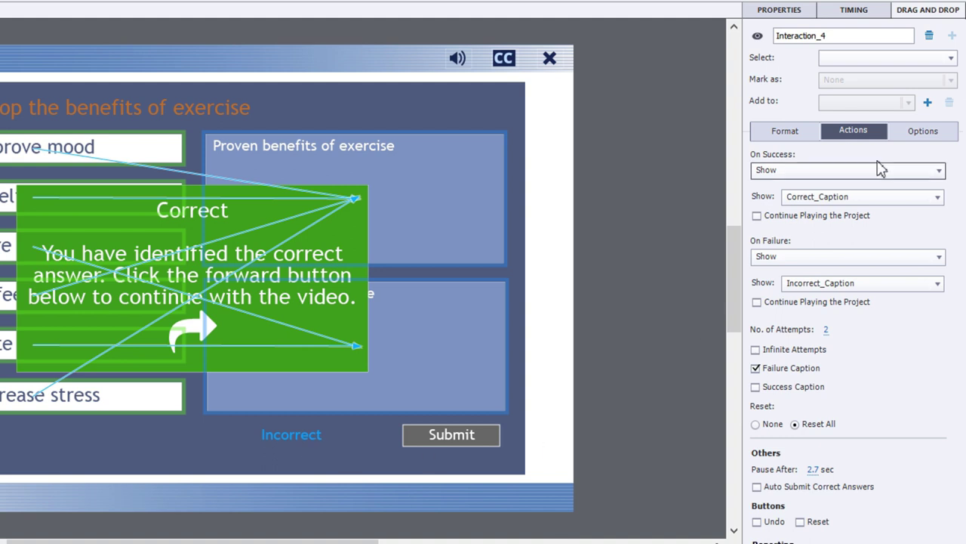
pyautogui.click(918, 138)
pyautogui.click(853, 130)
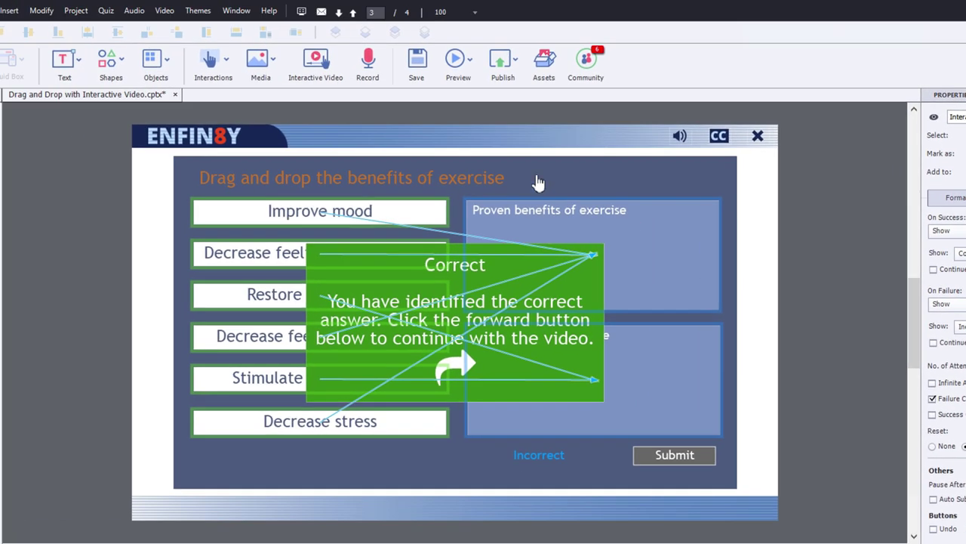
# Preview the updated project as HTML5 in Browser.
pyautogui.click(463, 62)
pyautogui.click(469, 196)
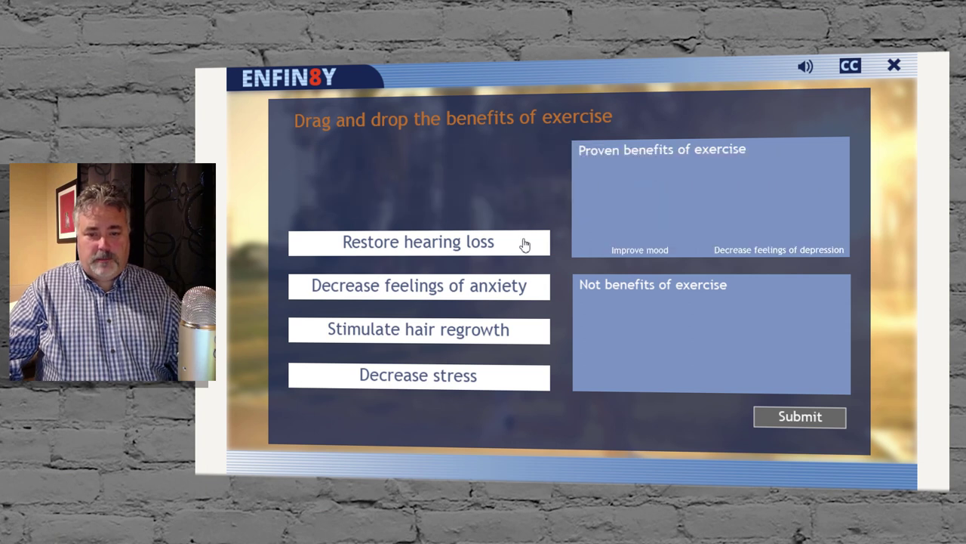
# Drop hearing, anxiety and hair regrowth into Proven benefits, Decrease stress into Not benefits, and submit.
pyautogui.moveTo(524, 244); pyautogui.dragTo(619, 226)
pyautogui.moveTo(509, 286); pyautogui.dragTo(761, 224)
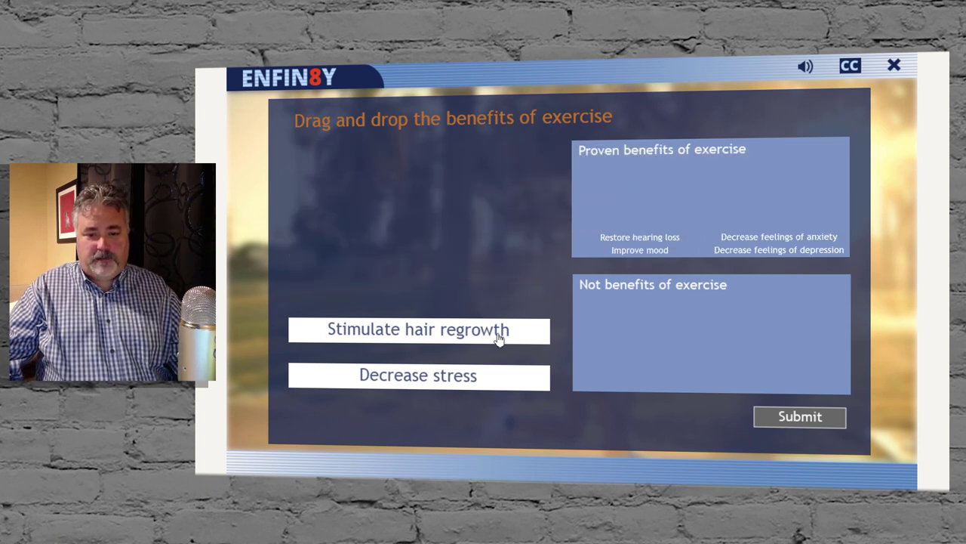
pyautogui.moveTo(496, 339); pyautogui.dragTo(764, 208)
pyautogui.moveTo(451, 375); pyautogui.dragTo(812, 382)
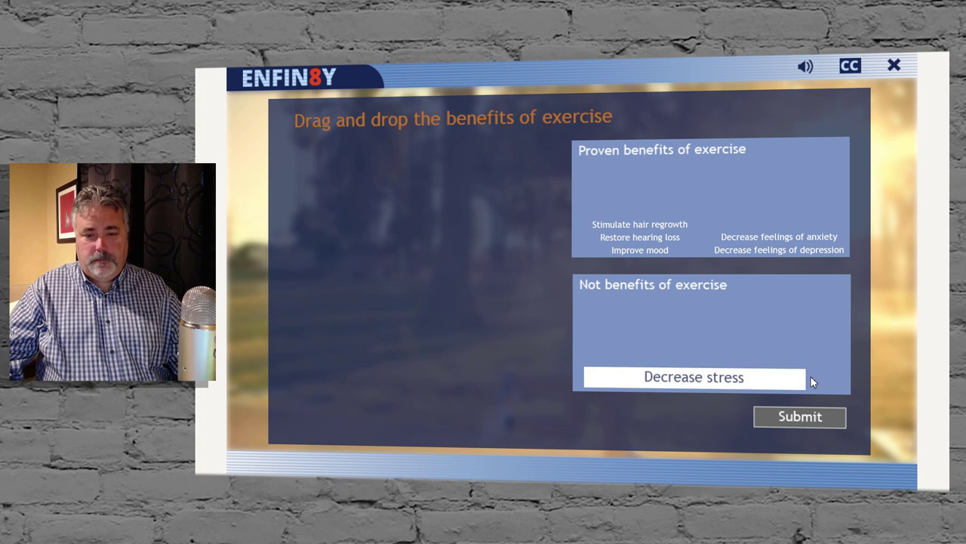
pyautogui.click(823, 419)
# Re-sort all six statements with five in Proven benefits and submit to get Incorrect feedback.
pyautogui.moveTo(403, 162); pyautogui.dragTo(721, 185)
pyautogui.moveTo(458, 194); pyautogui.dragTo(767, 194)
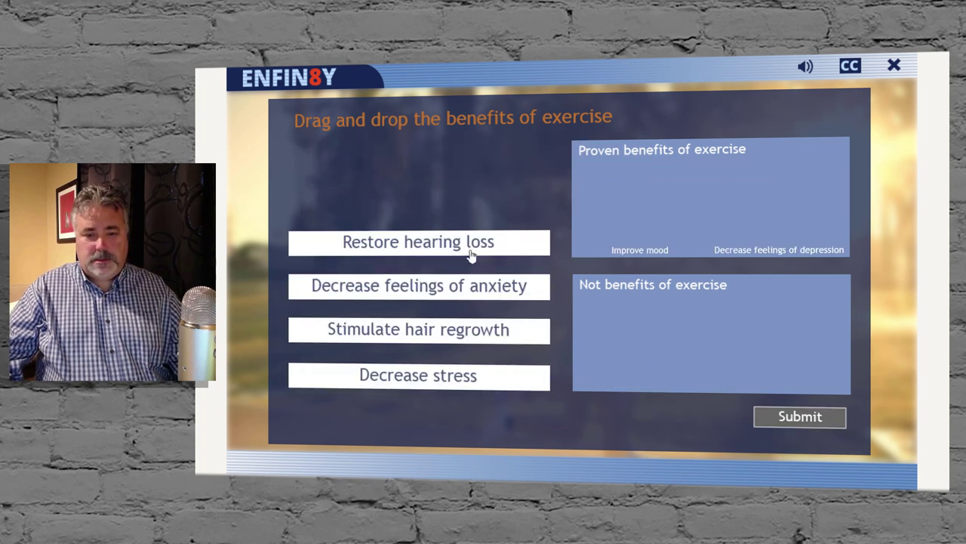
pyautogui.moveTo(479, 241); pyautogui.dragTo(702, 226)
pyautogui.moveTo(492, 283); pyautogui.dragTo(829, 211)
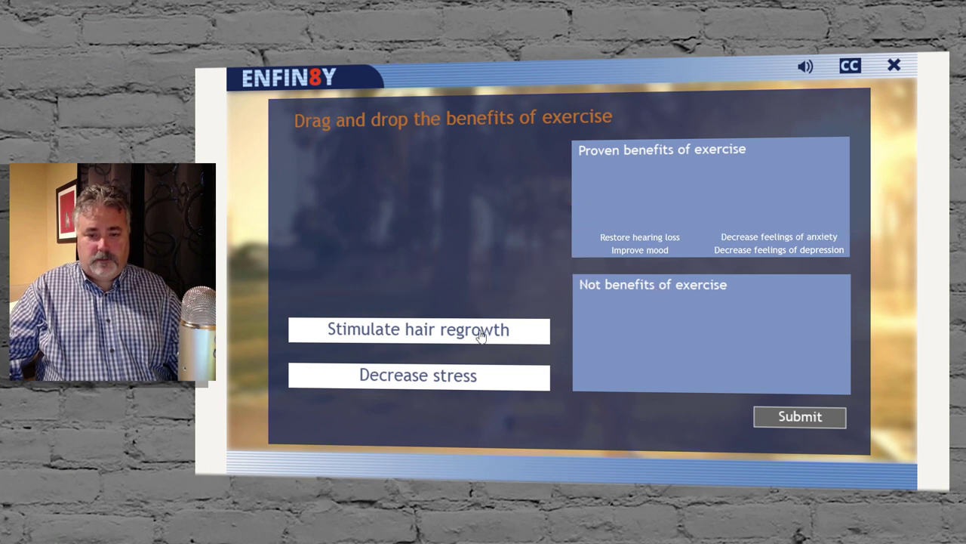
pyautogui.moveTo(479, 335); pyautogui.dragTo(780, 209)
pyautogui.moveTo(485, 379); pyautogui.dragTo(785, 337)
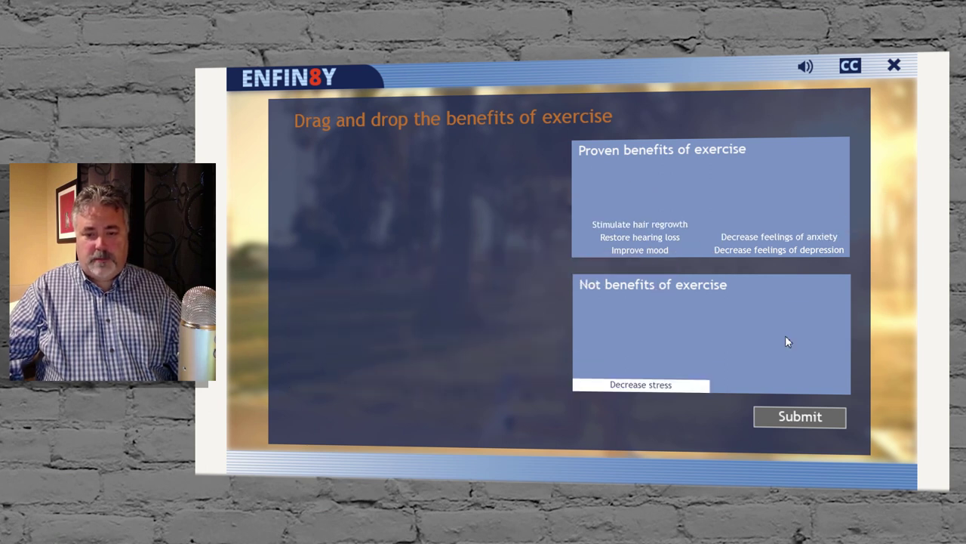
pyautogui.click(815, 420)
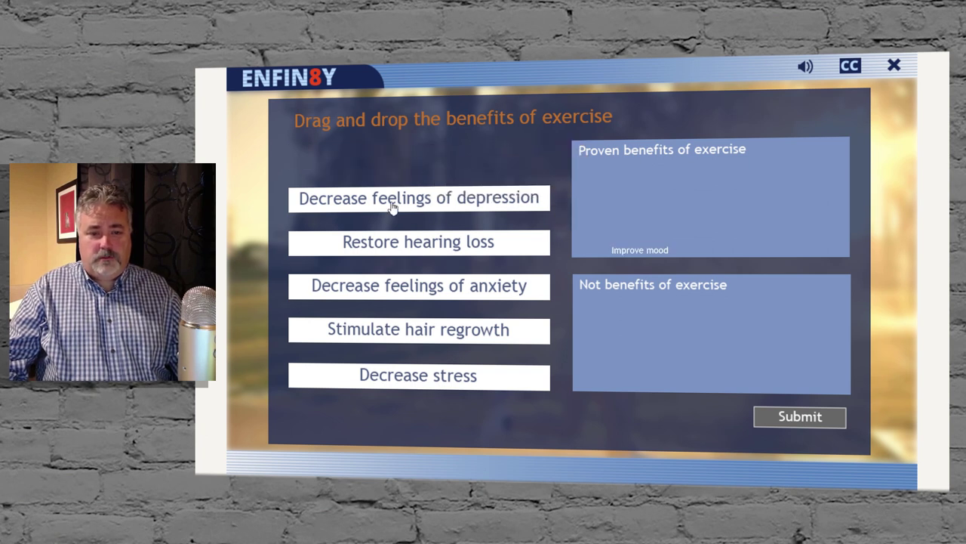
# Sort 'Decrease feelings of depression' into Proven, 'Restore hearing loss' and 'Stimulate hair regrowth' into Not benefits, then submit.
pyautogui.moveTo(392, 207); pyautogui.dragTo(717, 211)
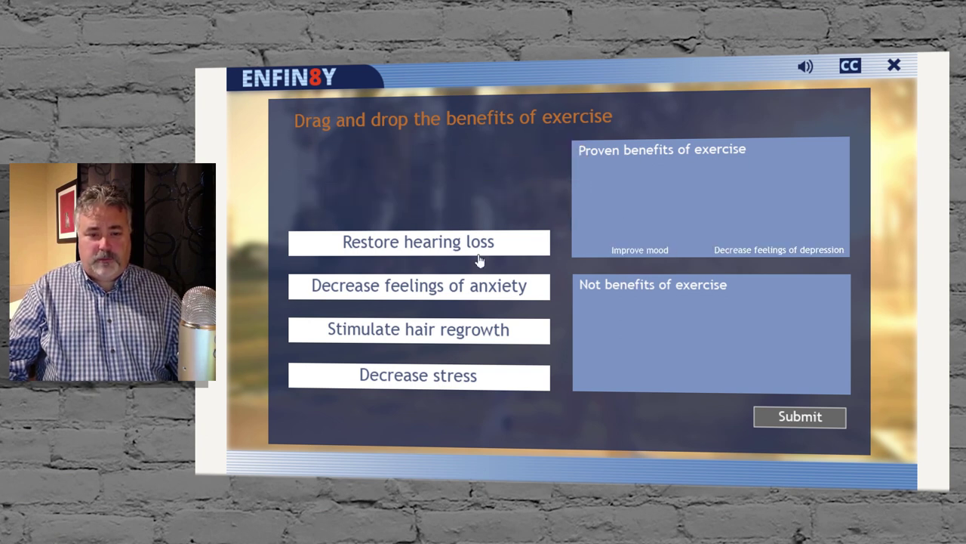
pyautogui.moveTo(413, 250); pyautogui.dragTo(679, 336)
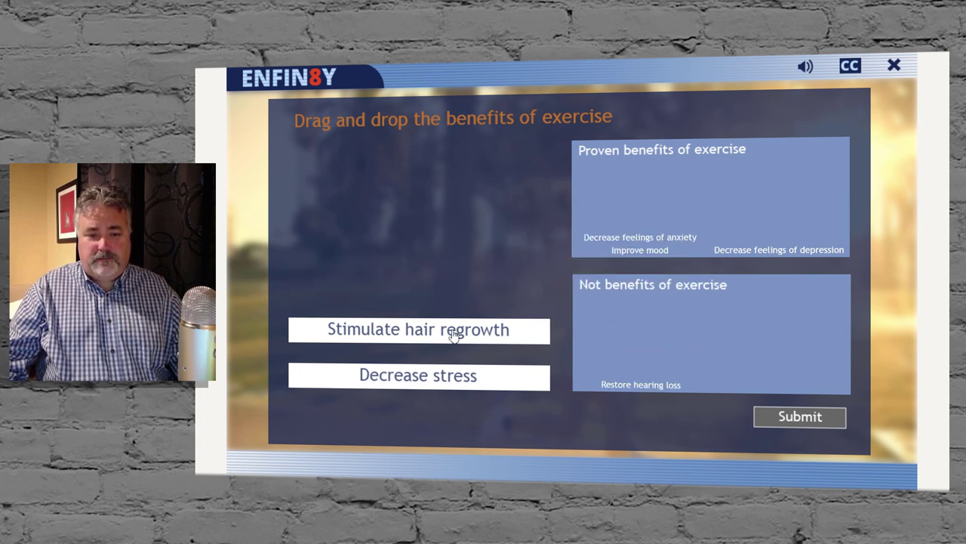
pyautogui.moveTo(405, 339); pyautogui.dragTo(602, 349)
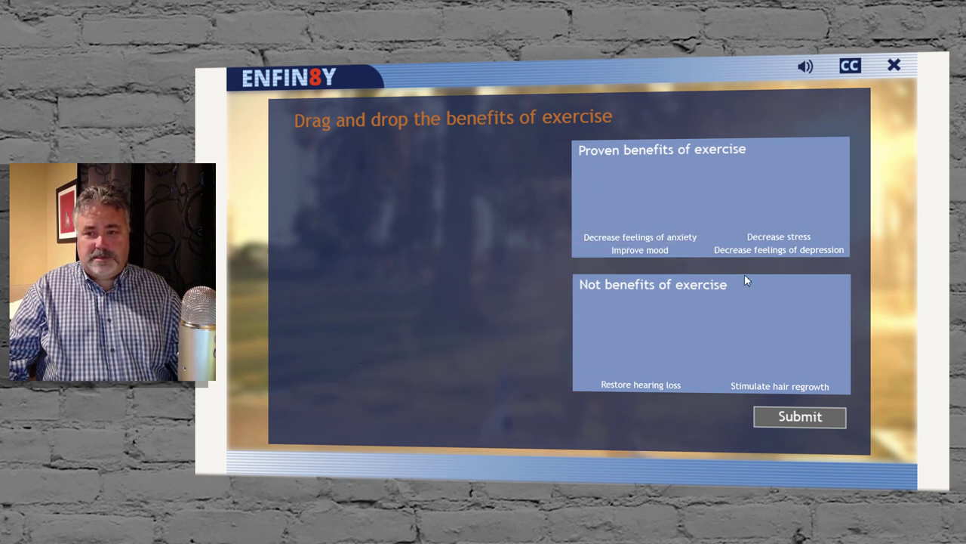
pyautogui.click(801, 425)
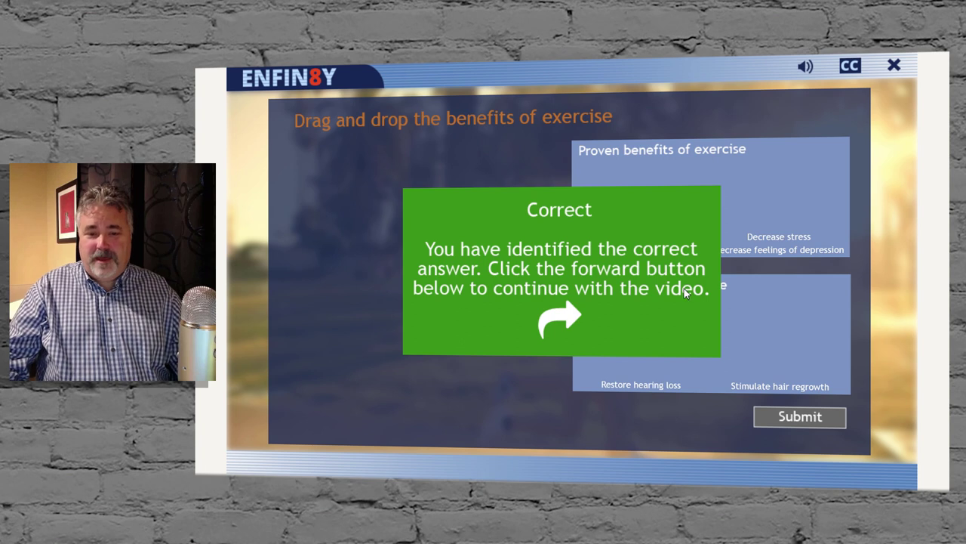